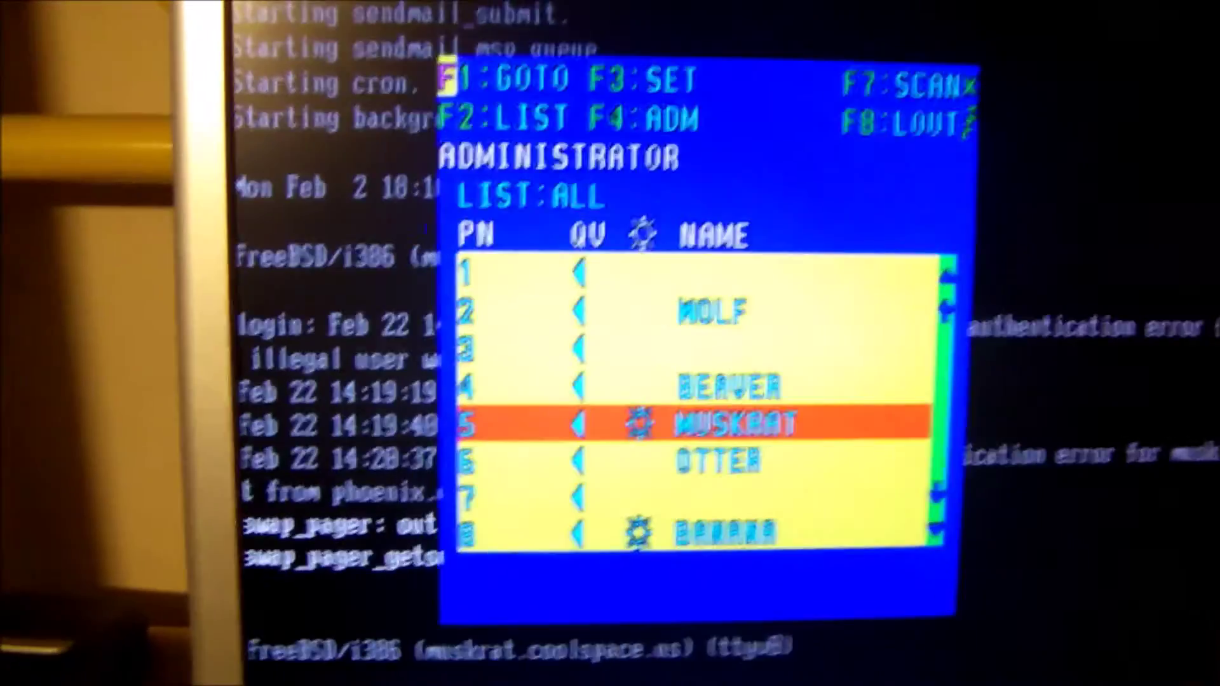
Move the on-screen menu highlight up from MUSKRAT to port 2, WOLF.
key("Up")
key("Up")
key("Up")
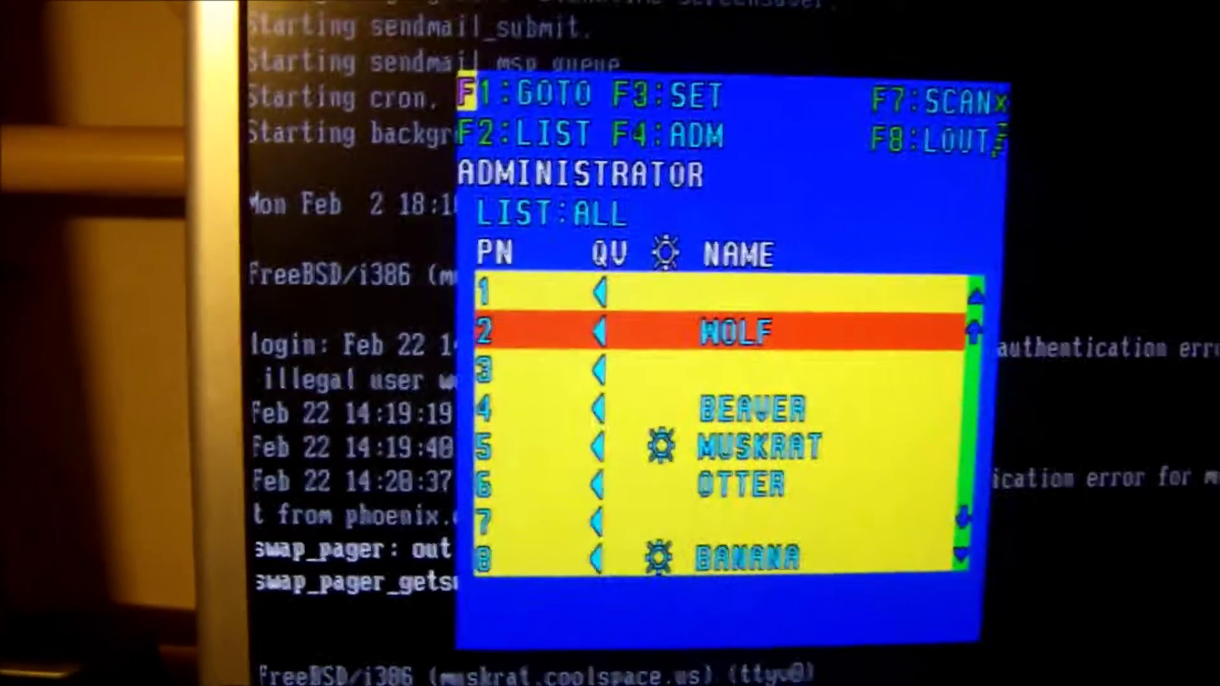